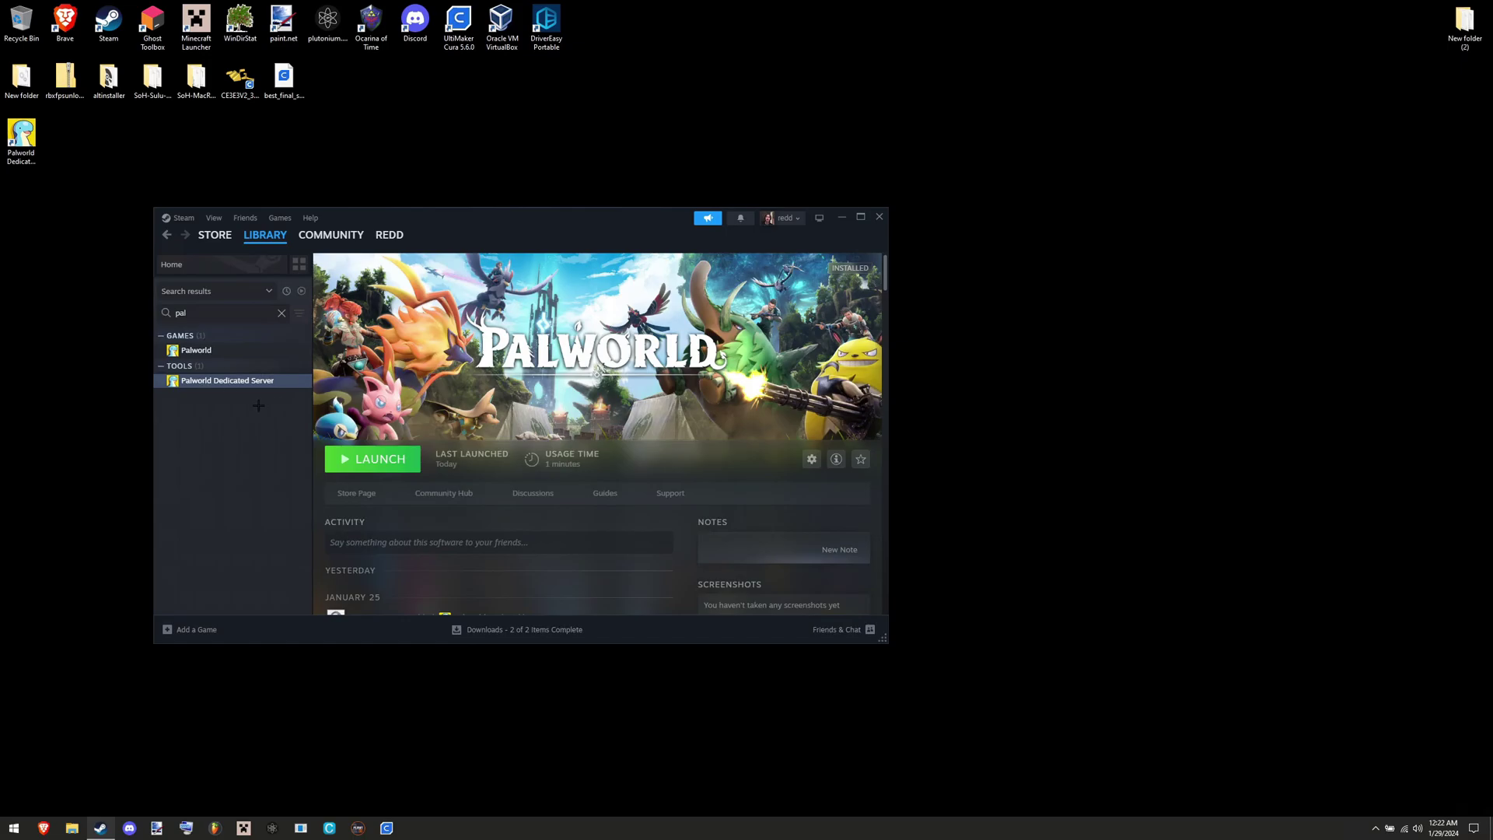
Step: Launch and then stop Palworld Dedicated Server in Steam, then exit Steam
left_click(353, 462)
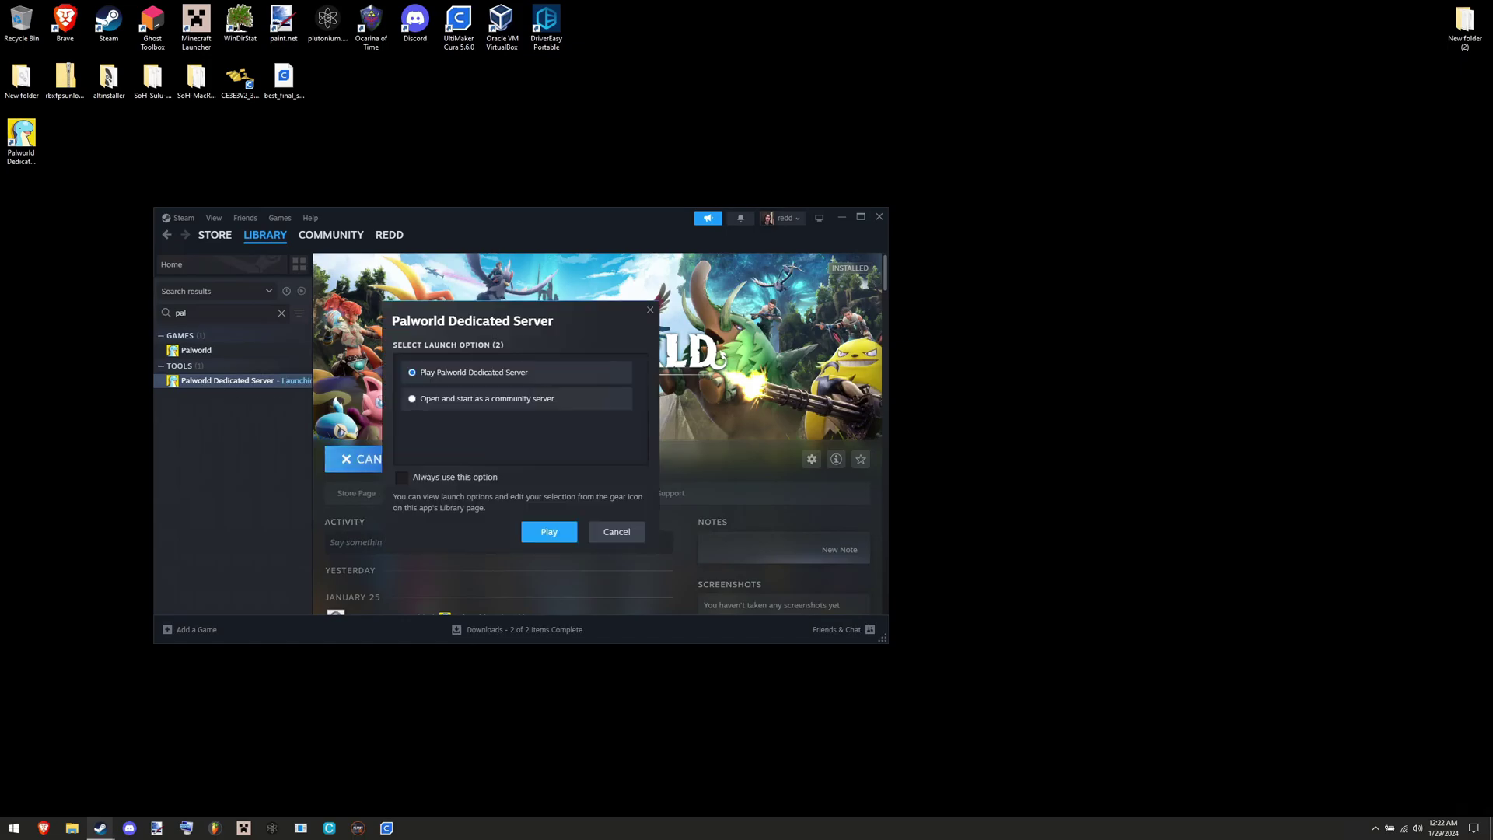
left_click(548, 531)
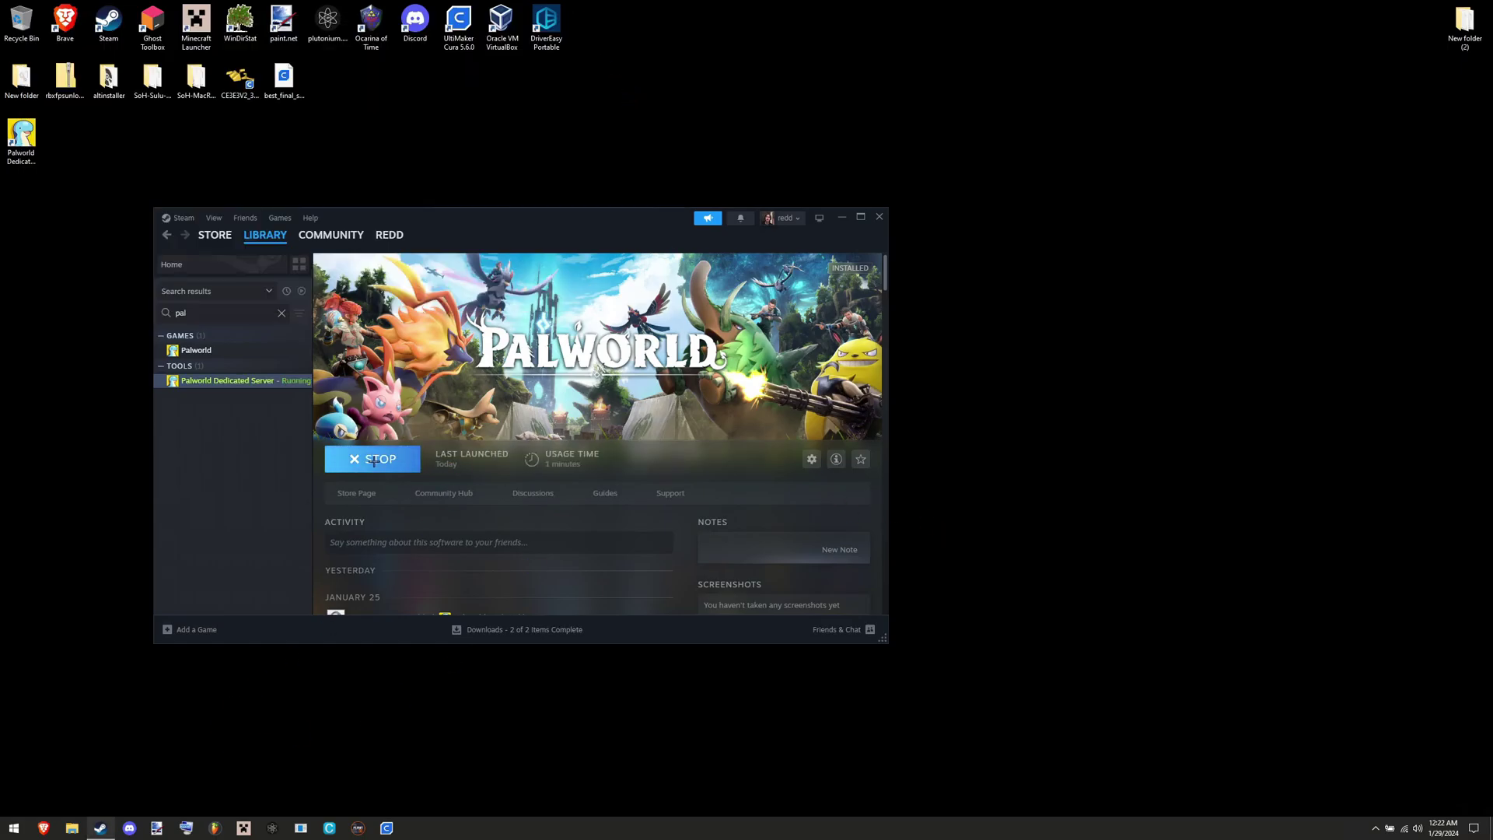
left_click(372, 462)
left_click(495, 457)
left_click(183, 217)
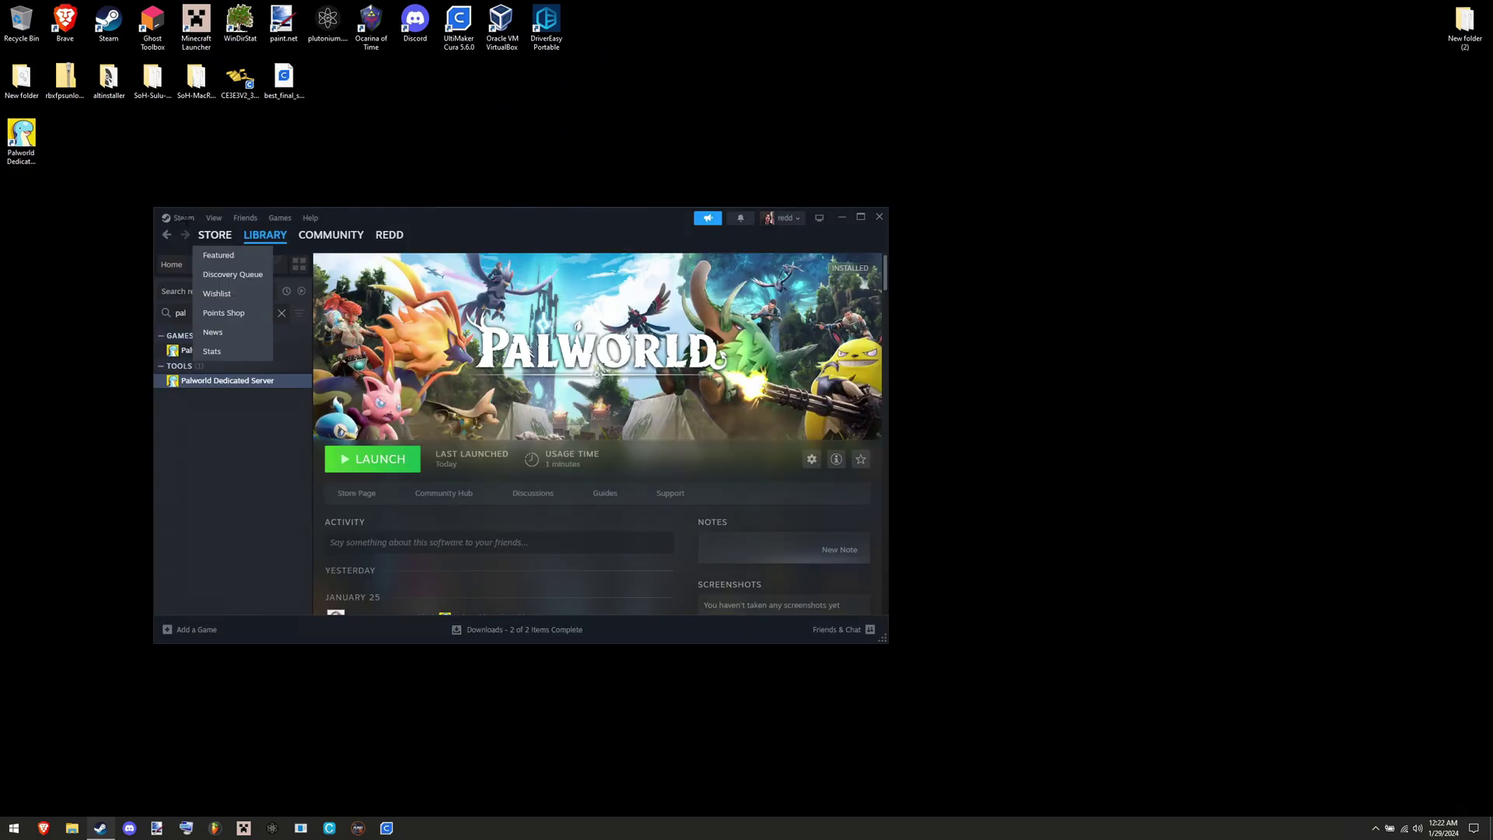
left_click(175, 353)
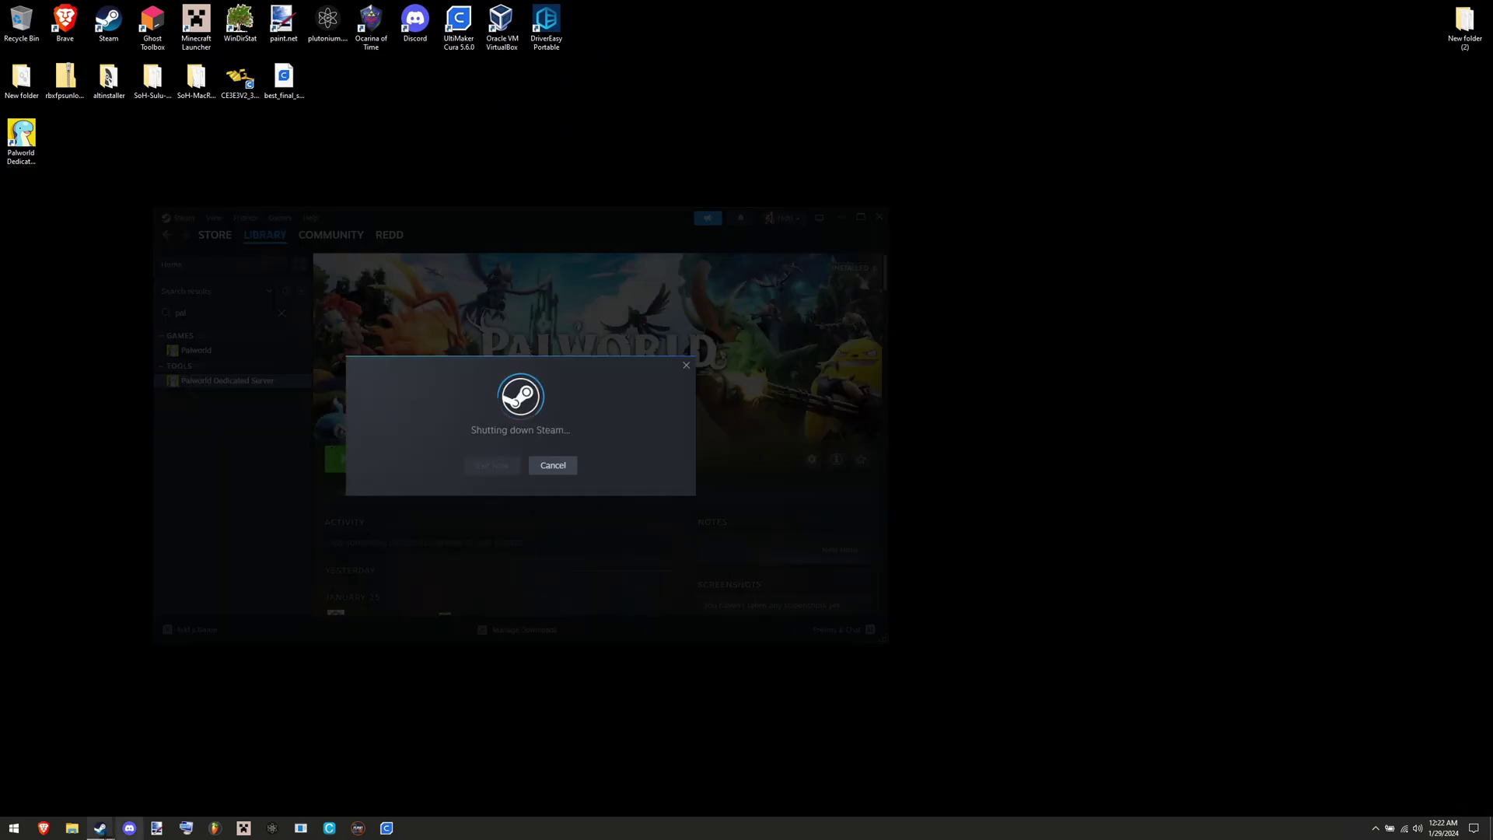
Step: Put the PalServer window on the left and New folder (2) on the right half
left_click_drag(735, 220, 528, 204)
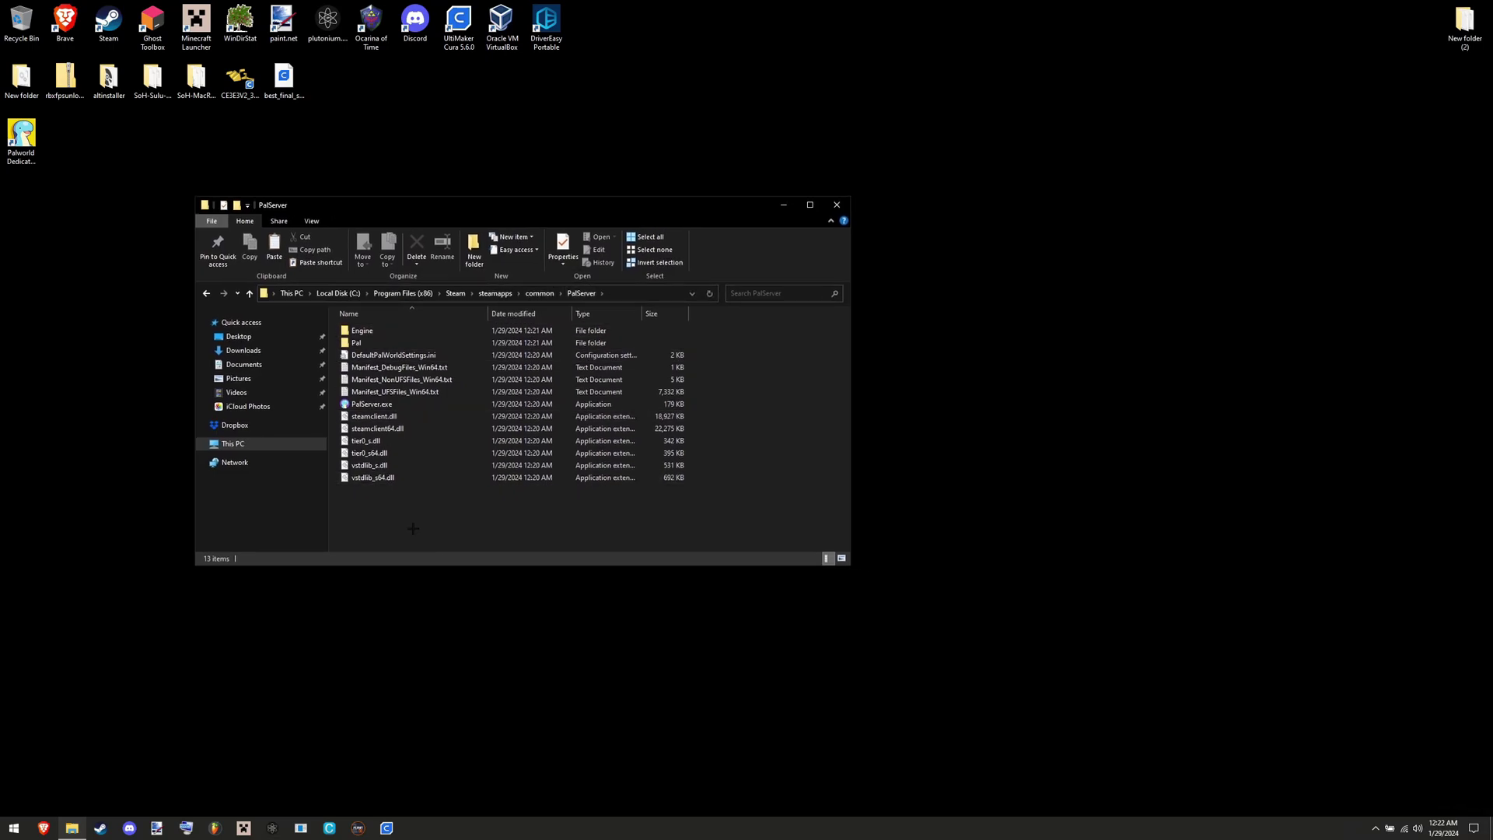
left_click_drag(525, 206, 400, 208)
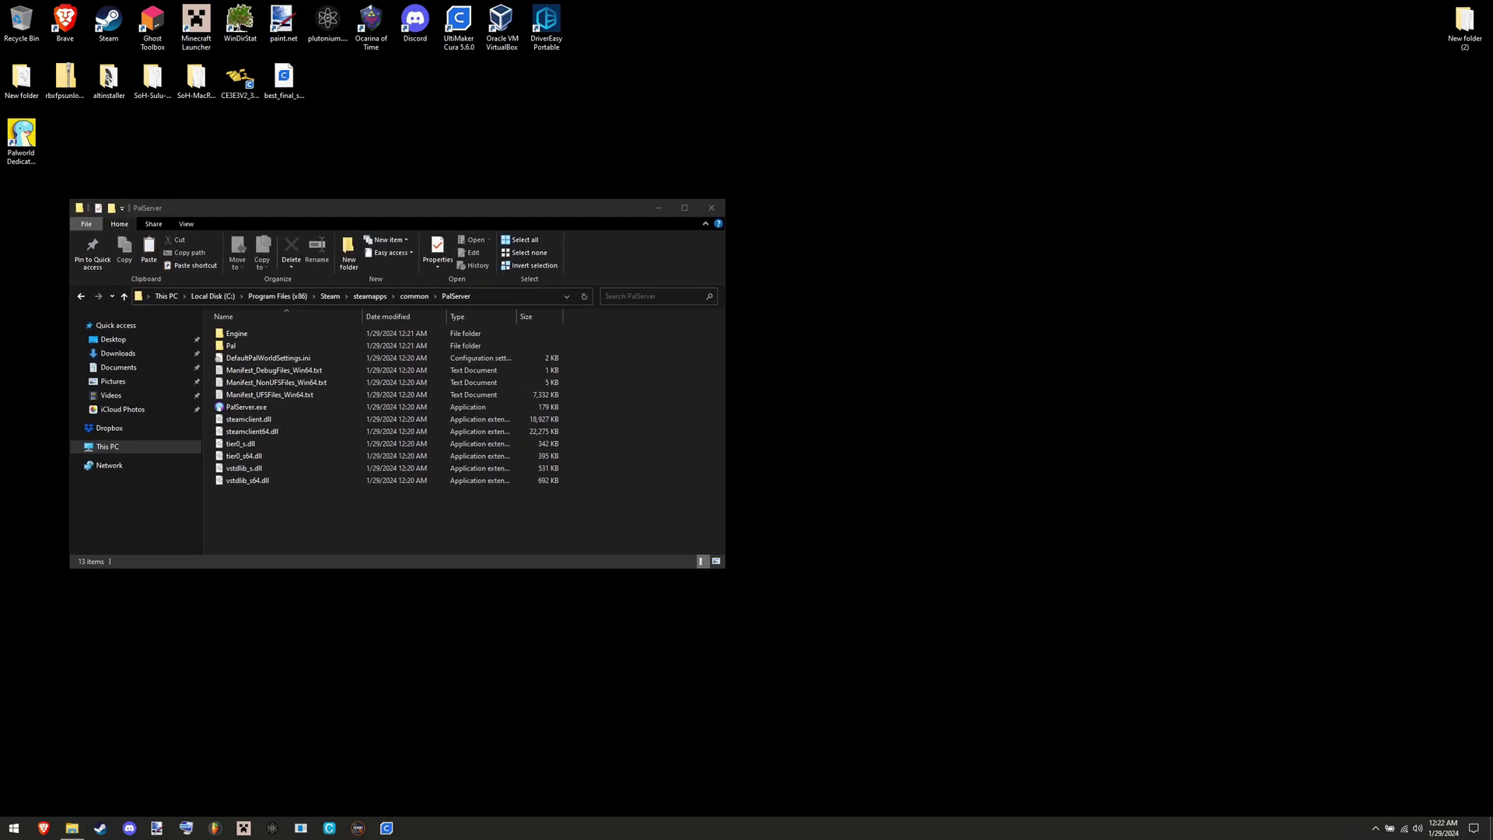
double_click(1466, 24)
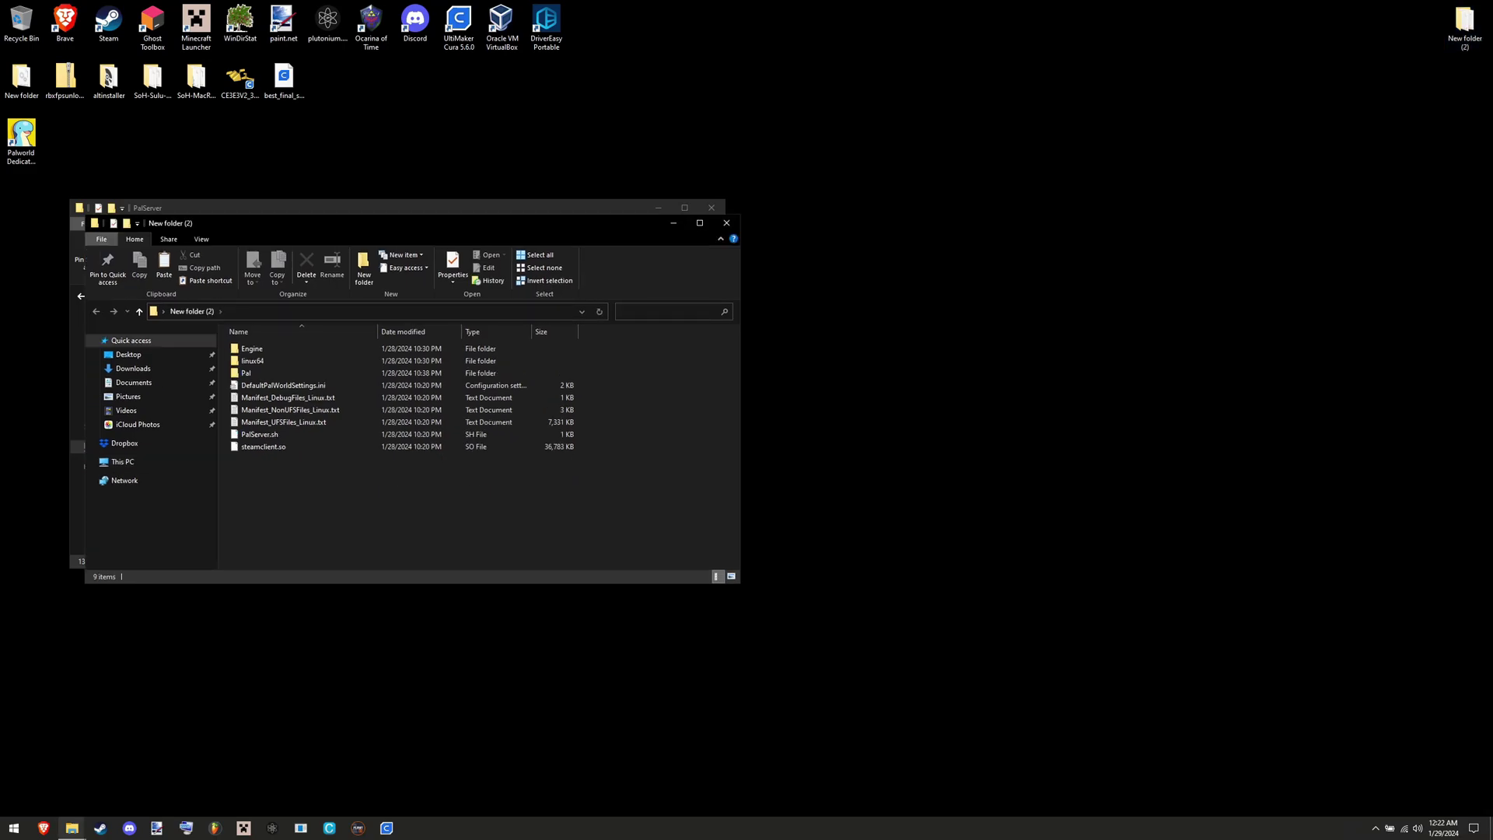
left_click_drag(234, 223, 888, 209)
Step: Select and deselect files in the Linux files and PalServer windows
left_click_drag(958, 501, 951, 337)
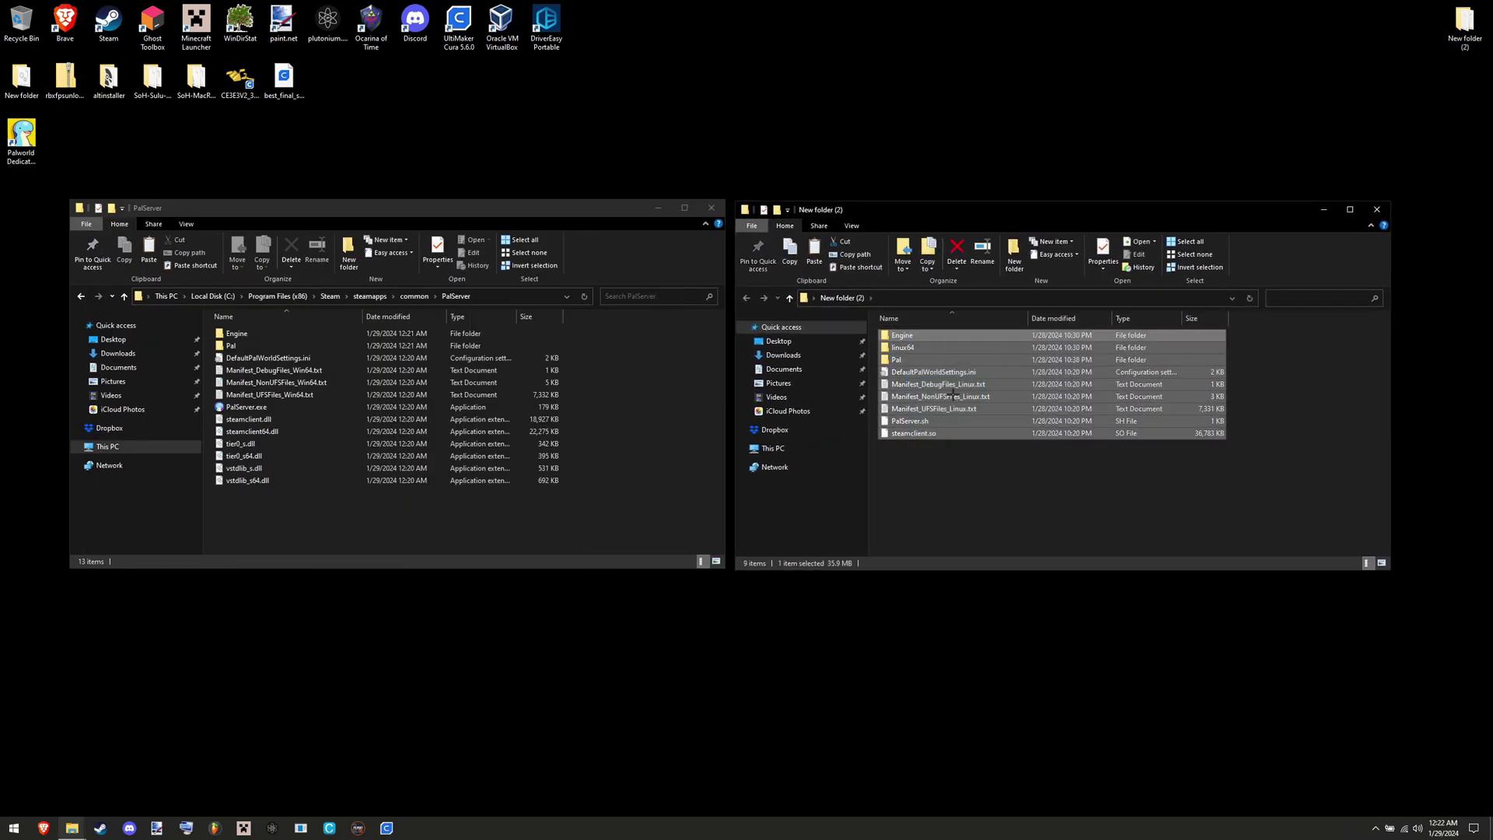
left_click(969, 491)
left_click_drag(972, 497, 940, 332)
left_click(969, 491)
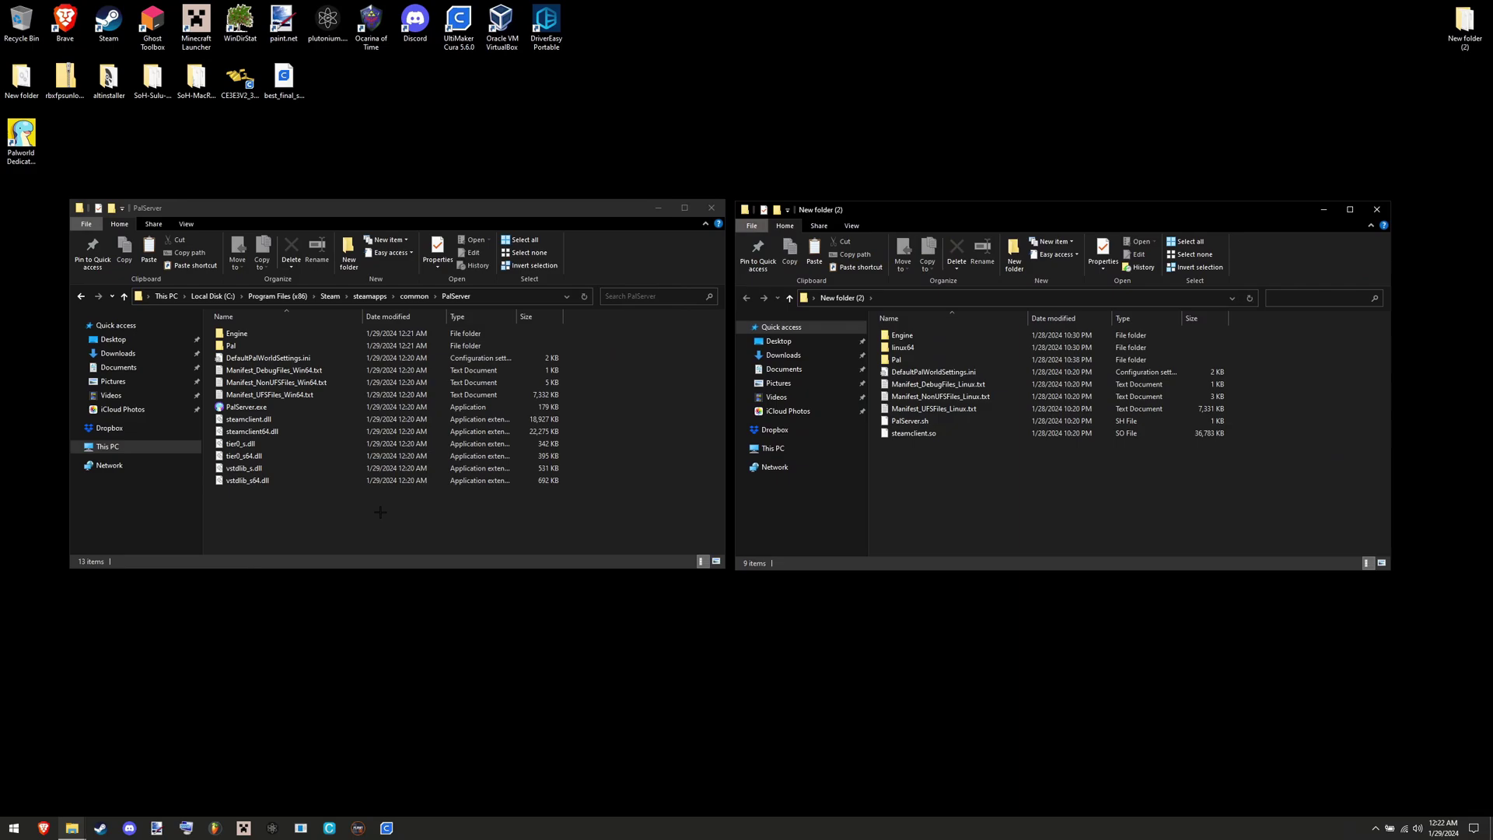
left_click_drag(379, 514, 351, 333)
left_click(379, 514)
left_click(1027, 498)
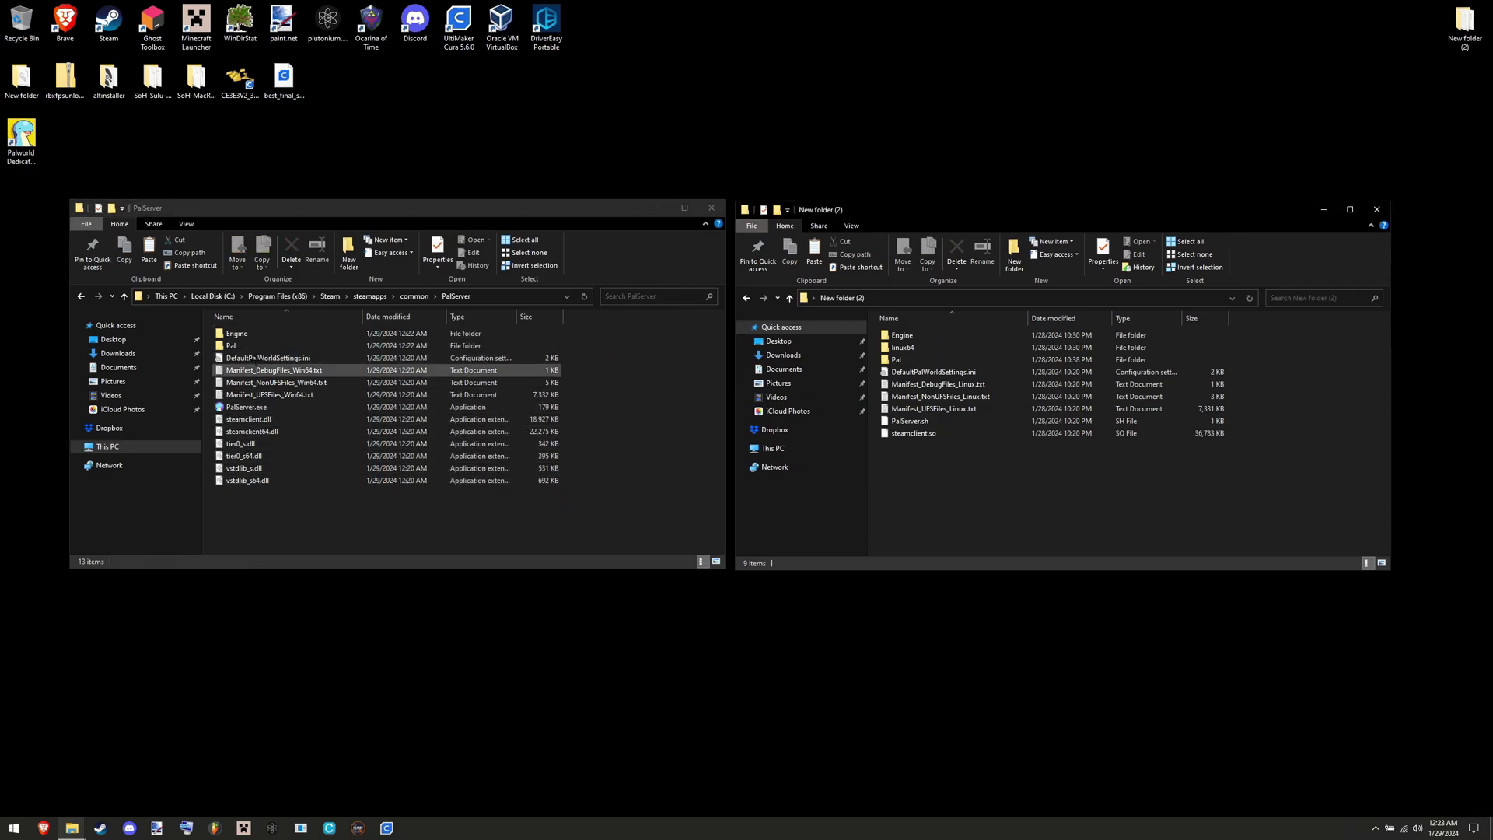
Step: Open Pal > Saved in both the Windows PalServer and Linux files windows
double_click(238, 345)
double_click(254, 371)
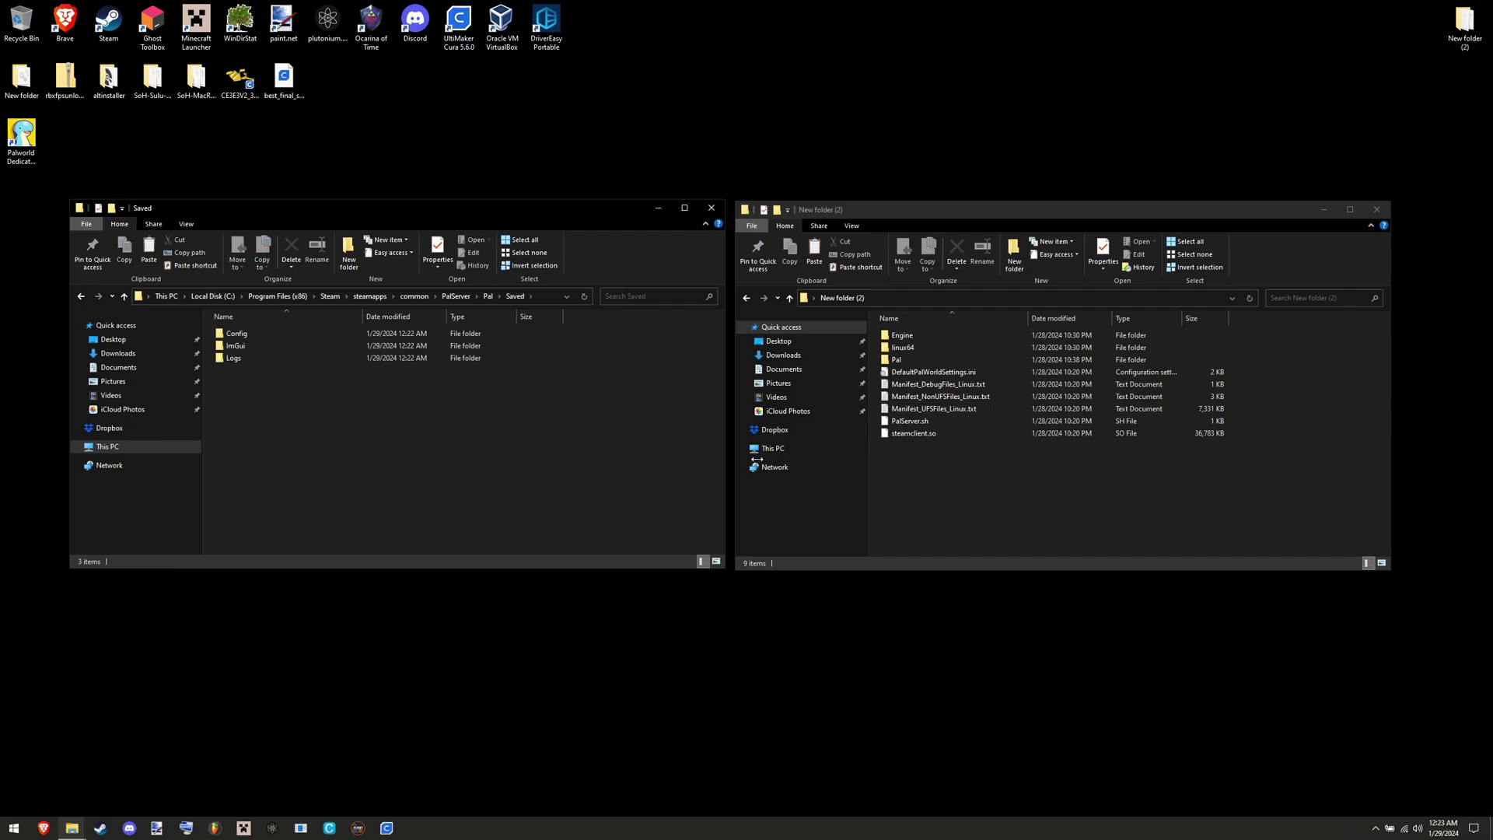
double_click(904, 360)
double_click(910, 374)
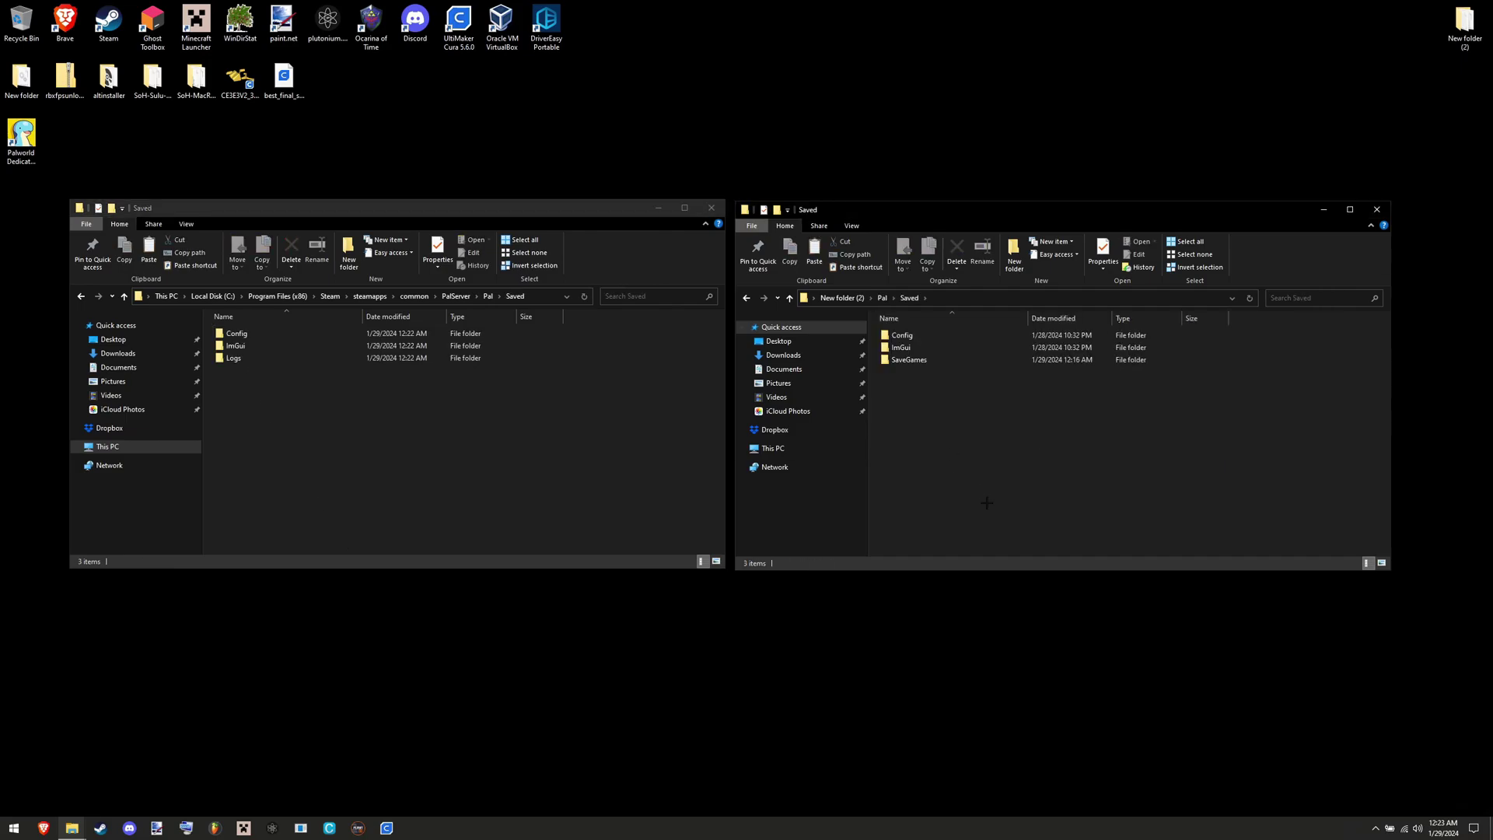
Step: Copy the Linux SaveGames folder into the Windows Saved folder
left_click(924, 361)
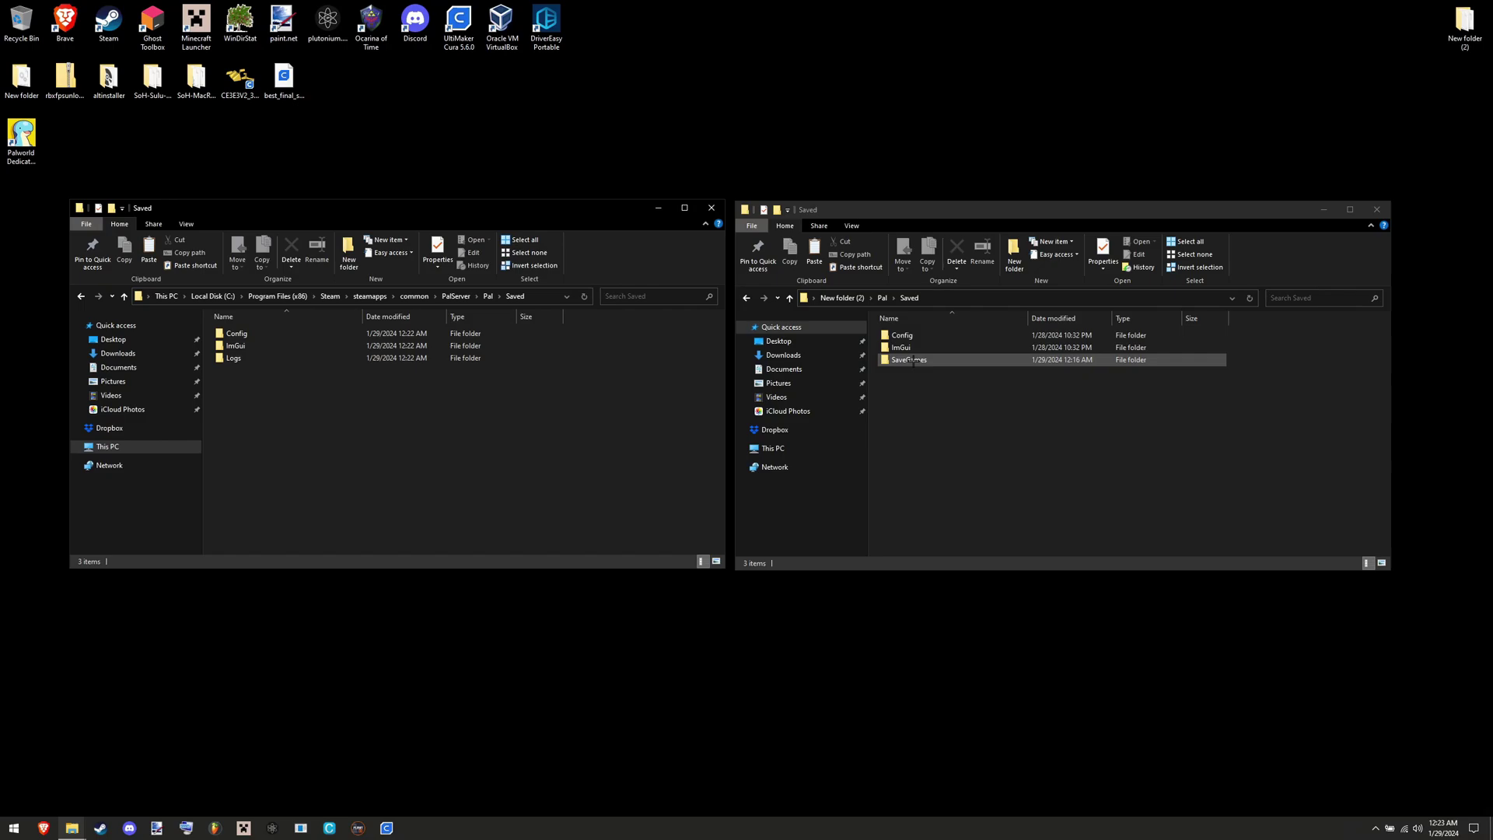
right_click(914, 360)
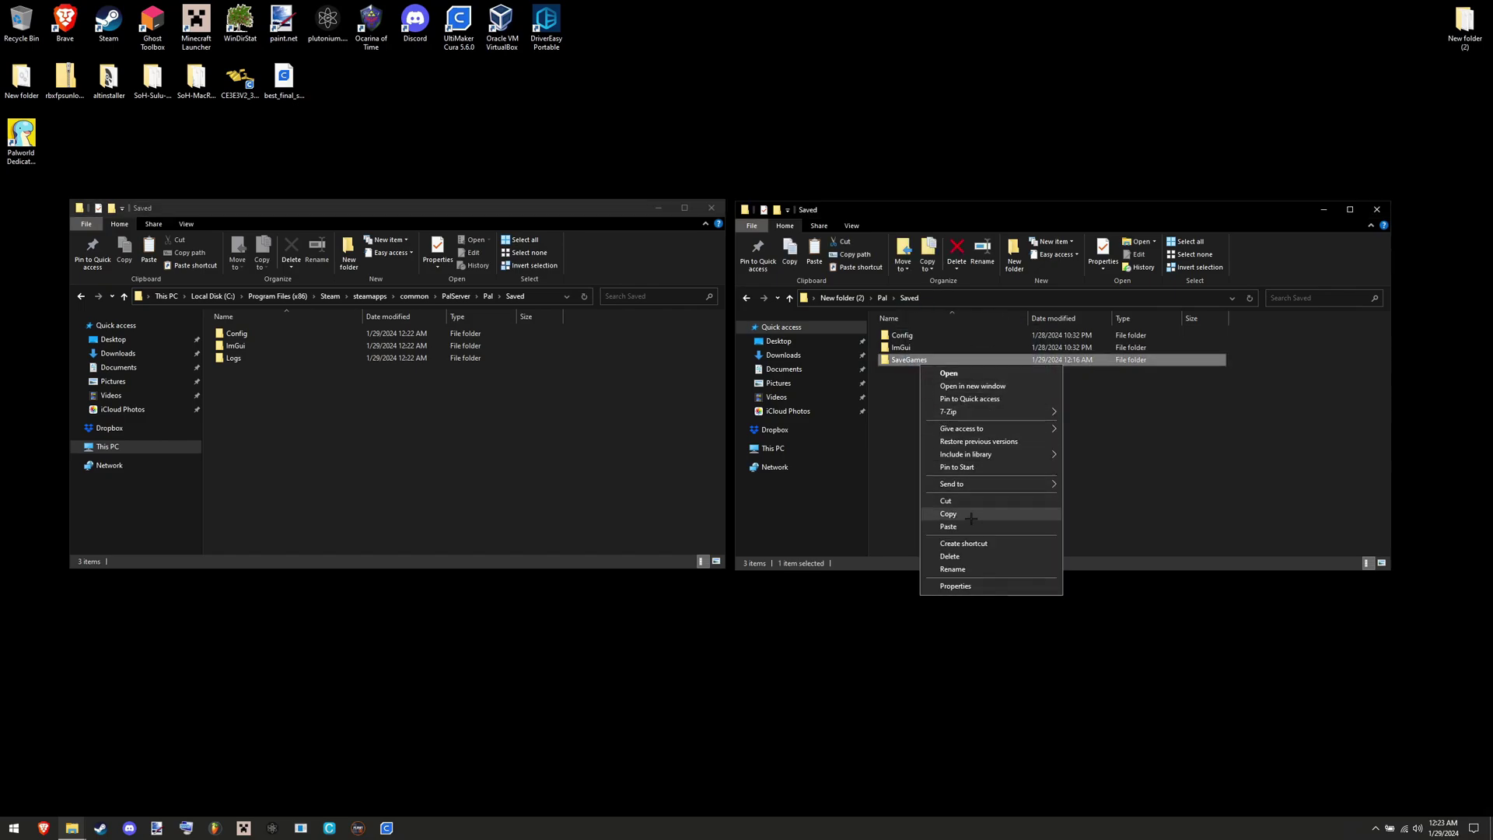
left_click(969, 517)
right_click(324, 441)
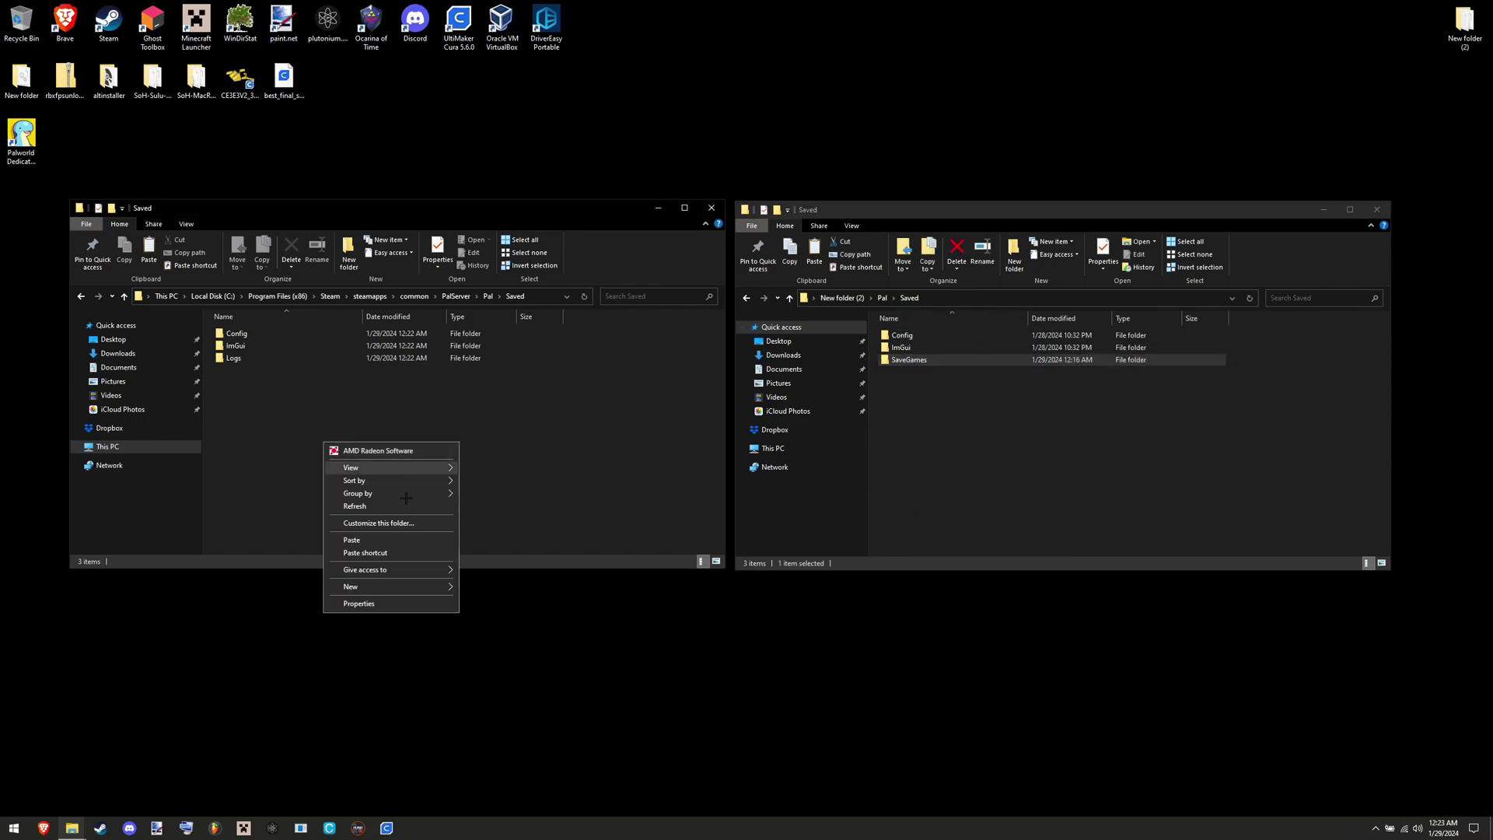
left_click(352, 540)
Step: Open both Config folders and delete all files in WindowsServer
double_click(922, 336)
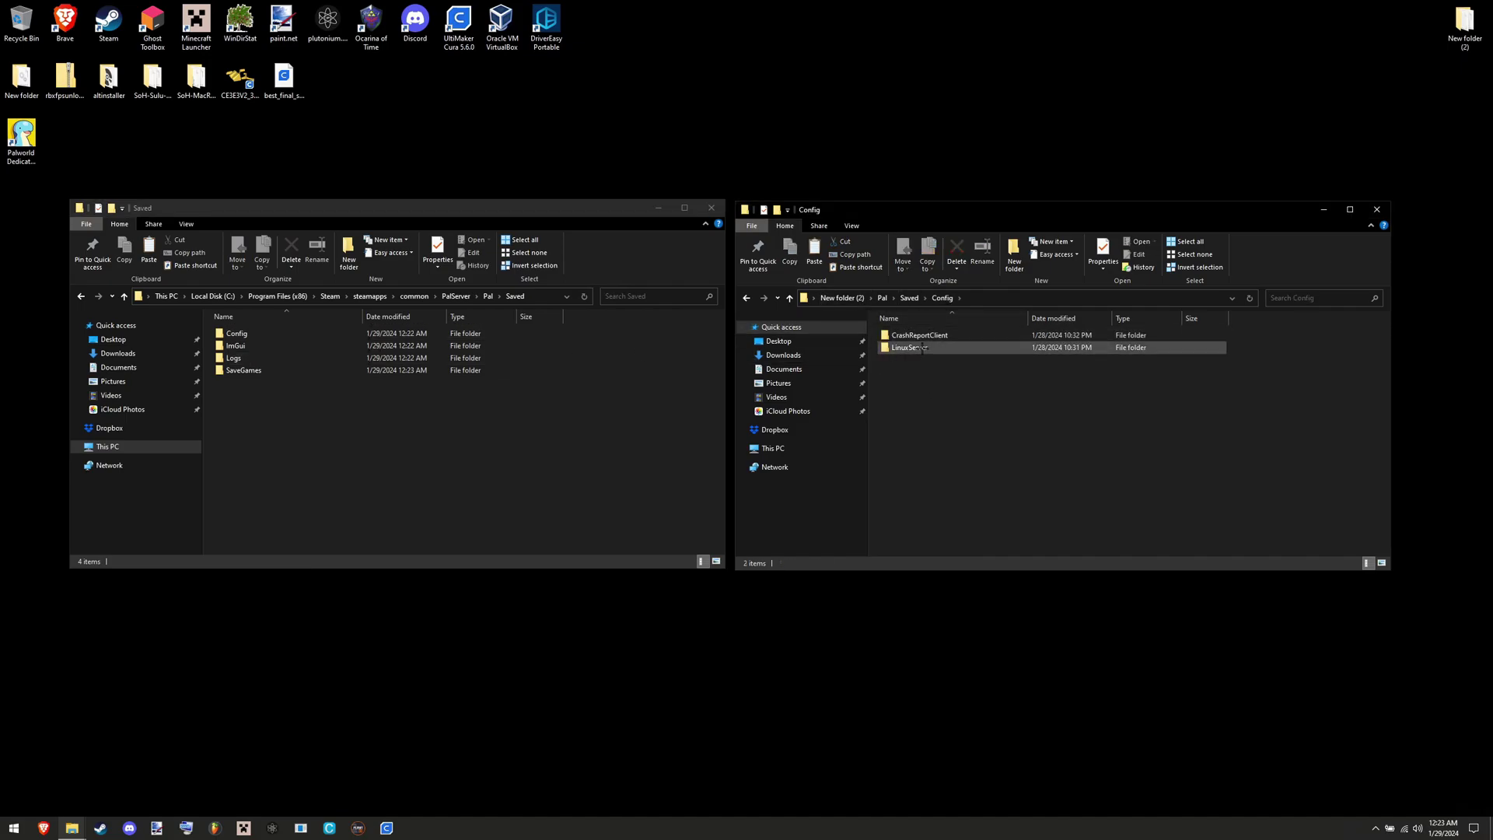
double_click(910, 348)
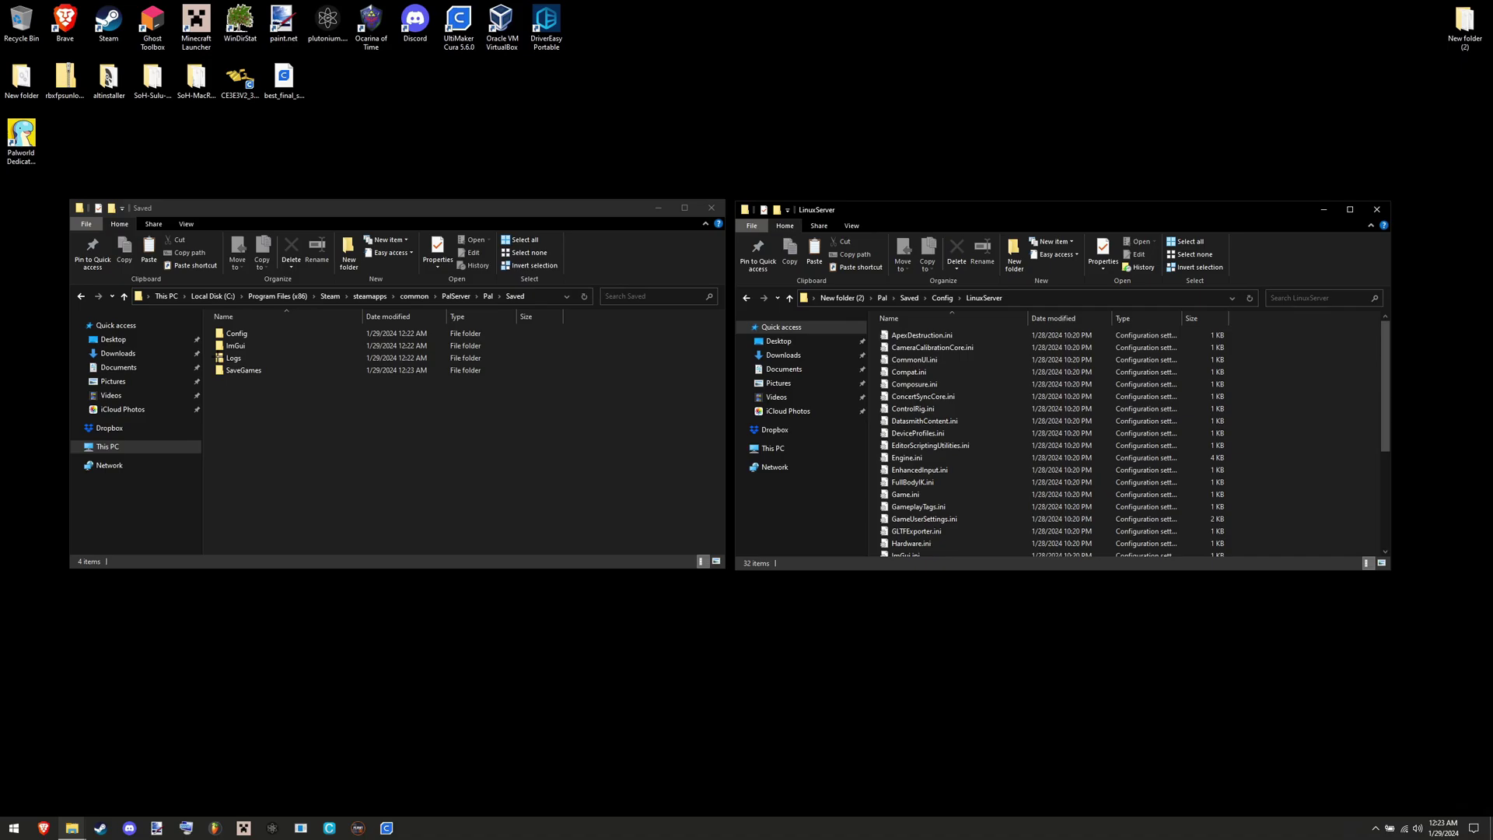
double_click(237, 333)
double_click(249, 346)
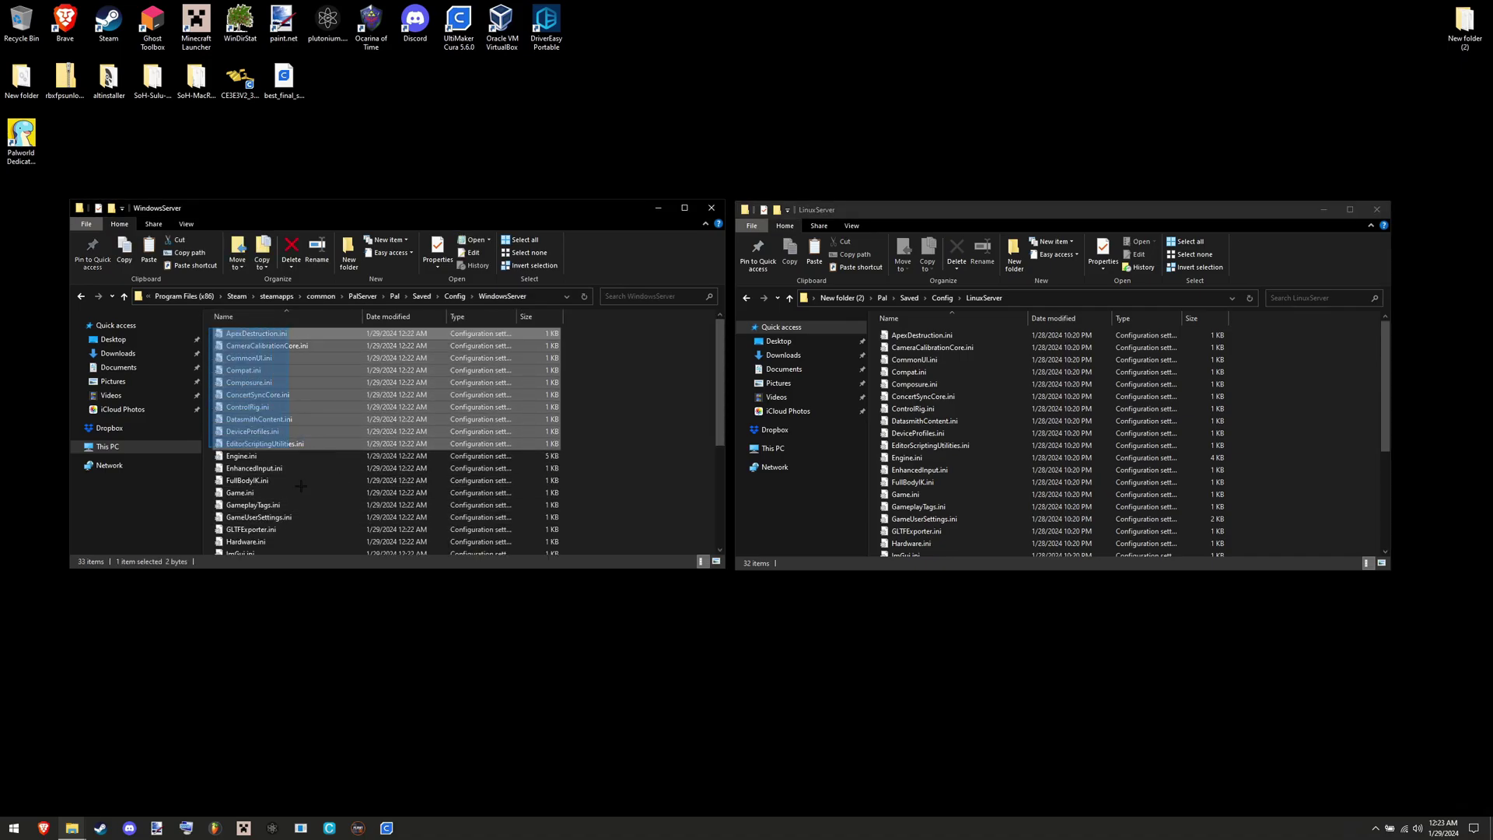
key("ctrl+a")
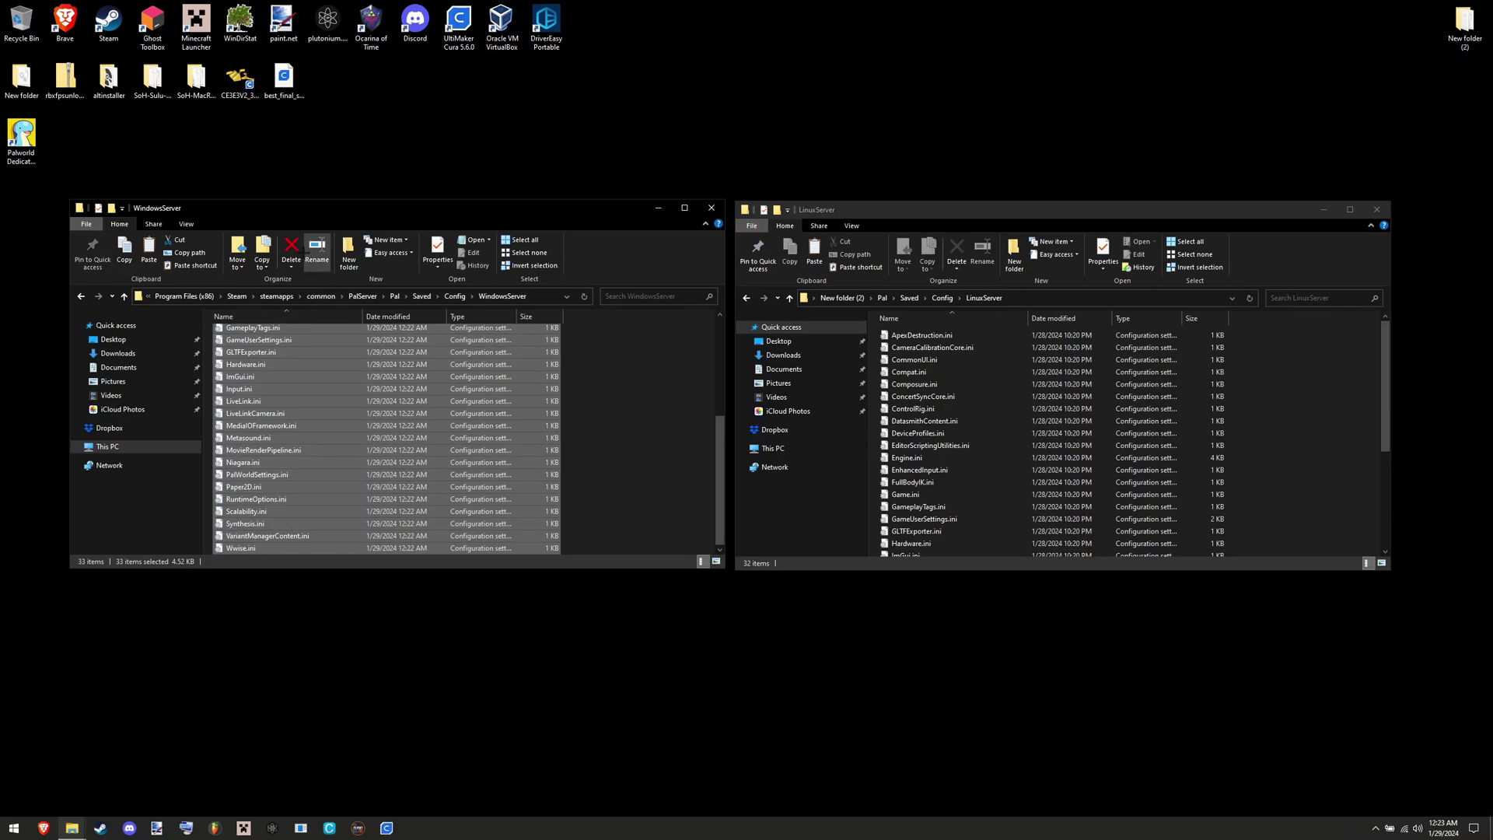
left_click(291, 248)
Step: Copy all 32 LinuxServer .ini files into the WindowsServer config folder
left_click(1050, 409)
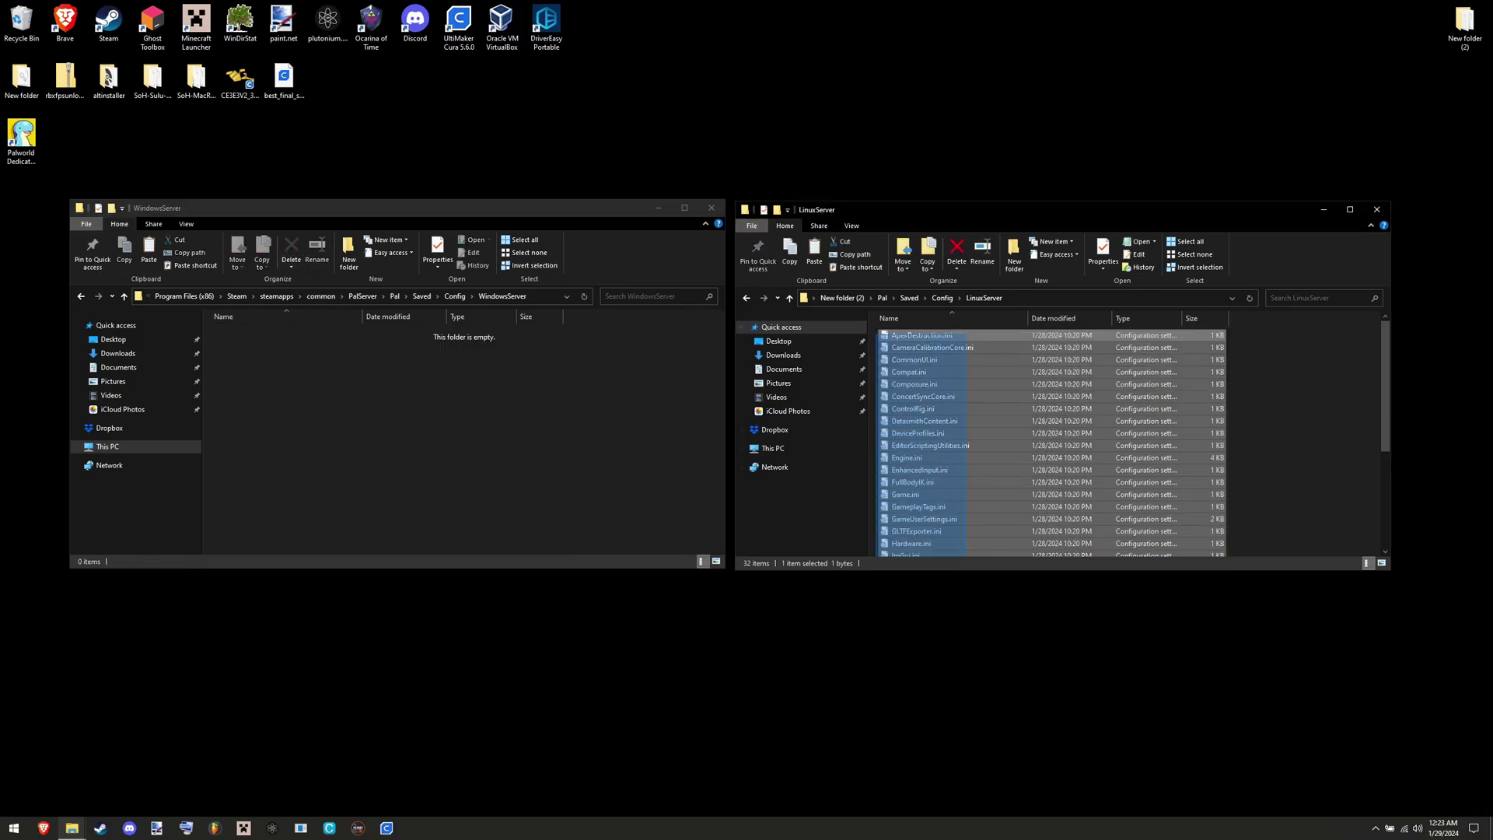
key("ctrl+a")
scroll(1050, 444, "down", 3)
right_click(973, 440)
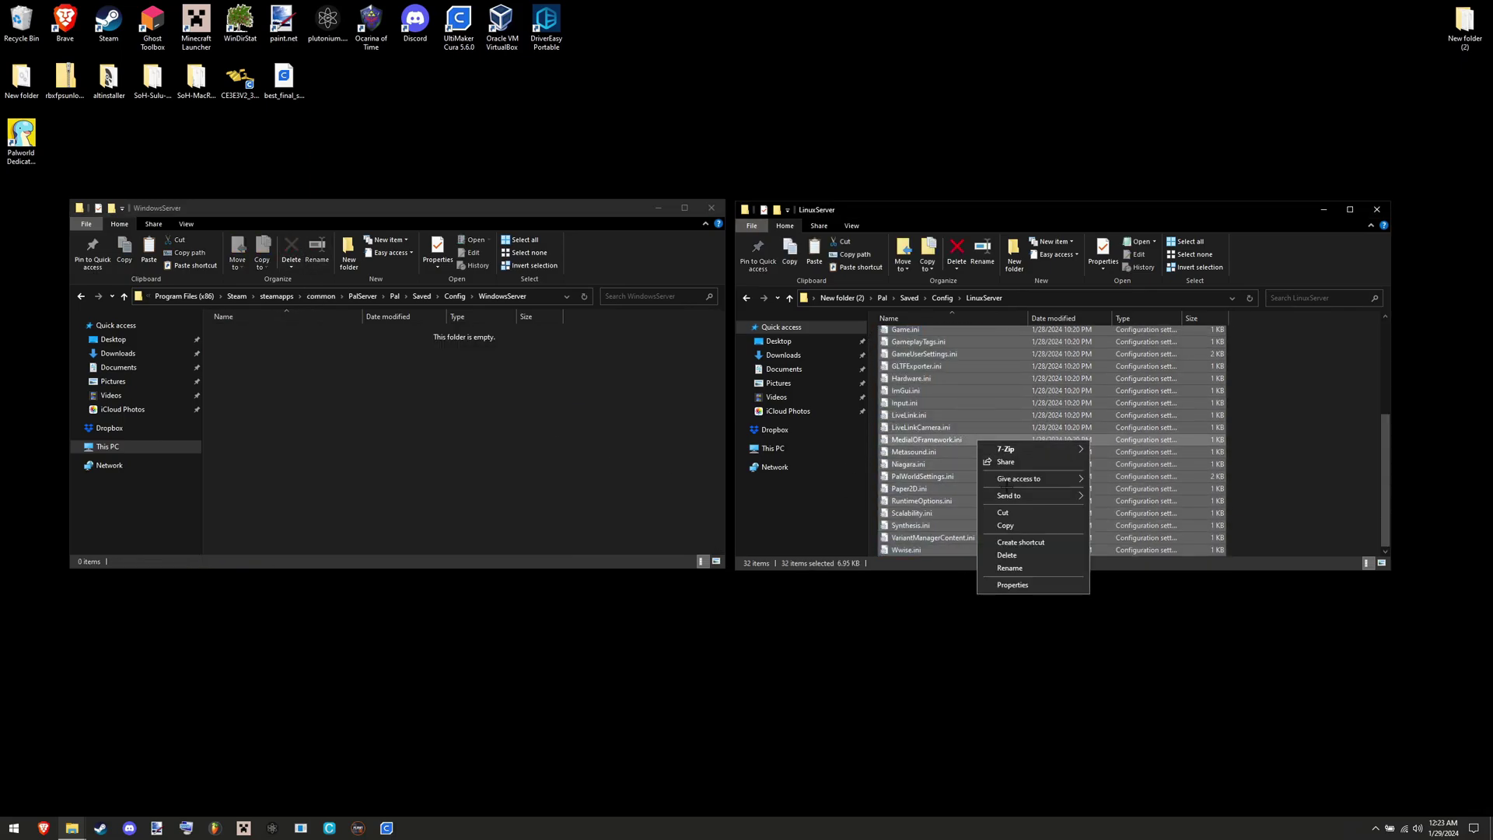
left_click(1005, 525)
right_click(368, 435)
left_click(393, 527)
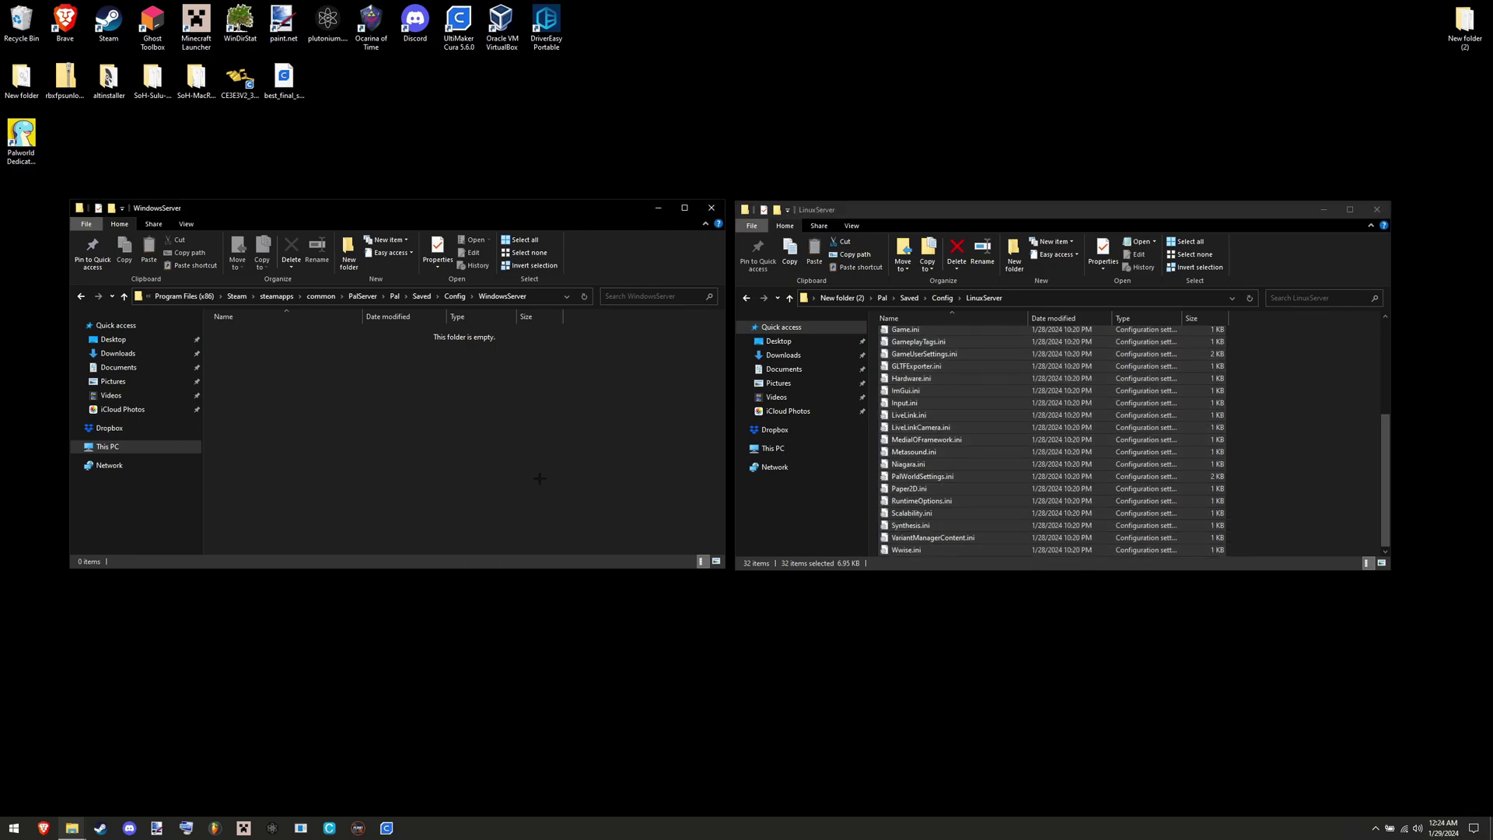
Step: Return to the PalServer folder and run PalServer.exe
left_click(395, 294)
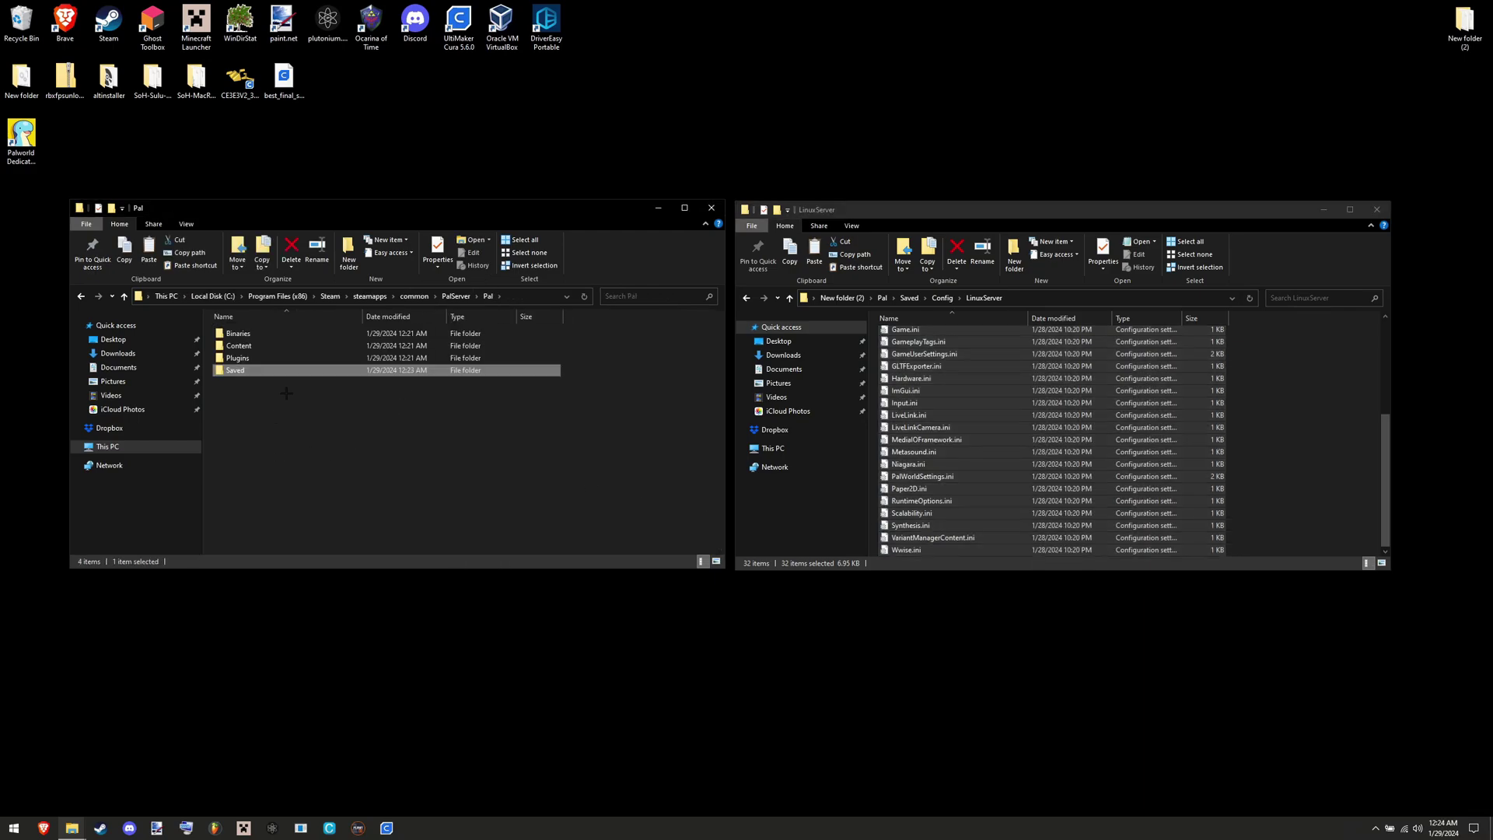
left_click(414, 295)
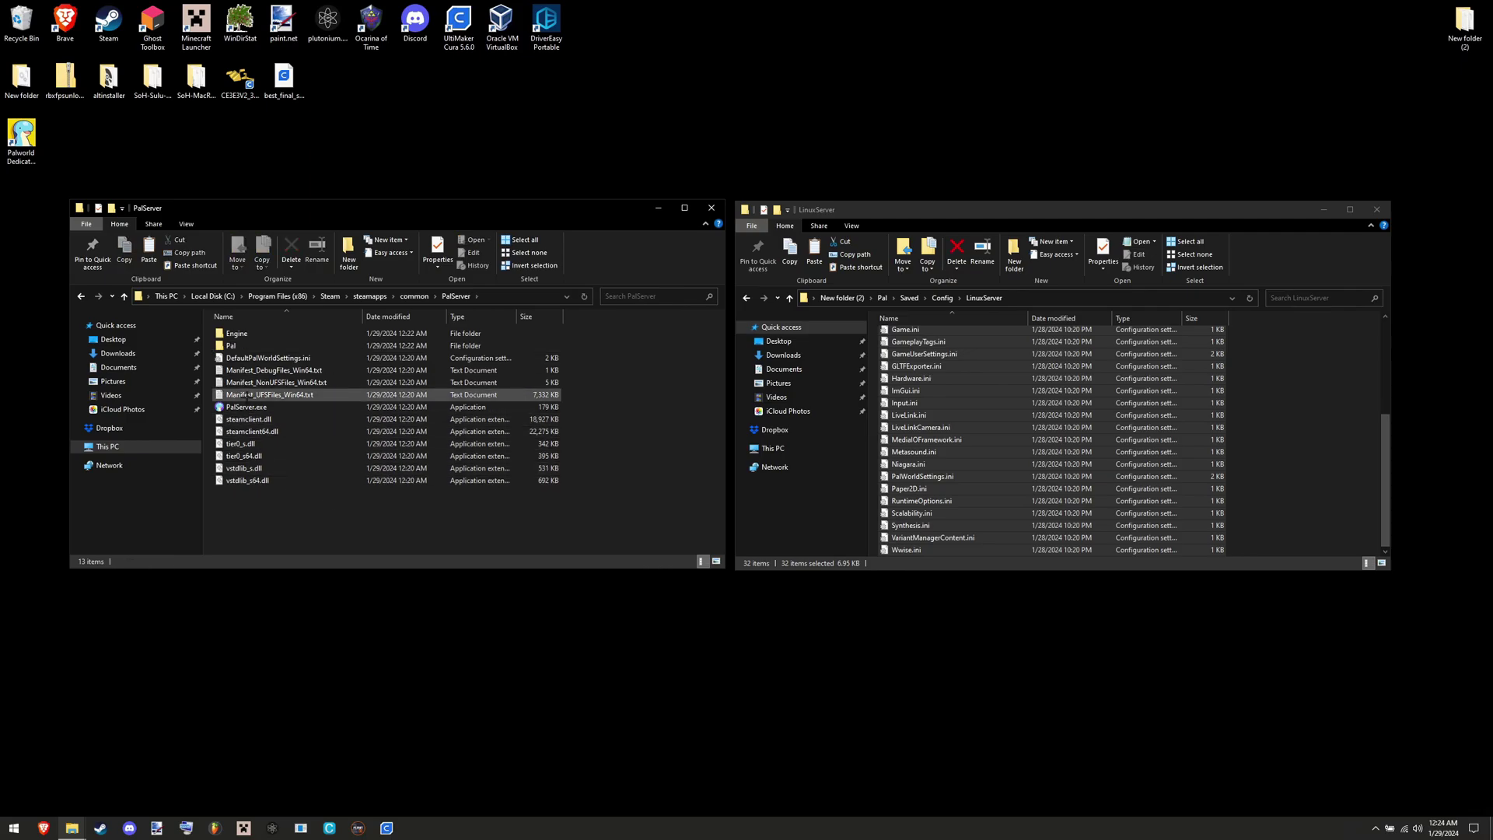
left_click(250, 406)
key("Return")
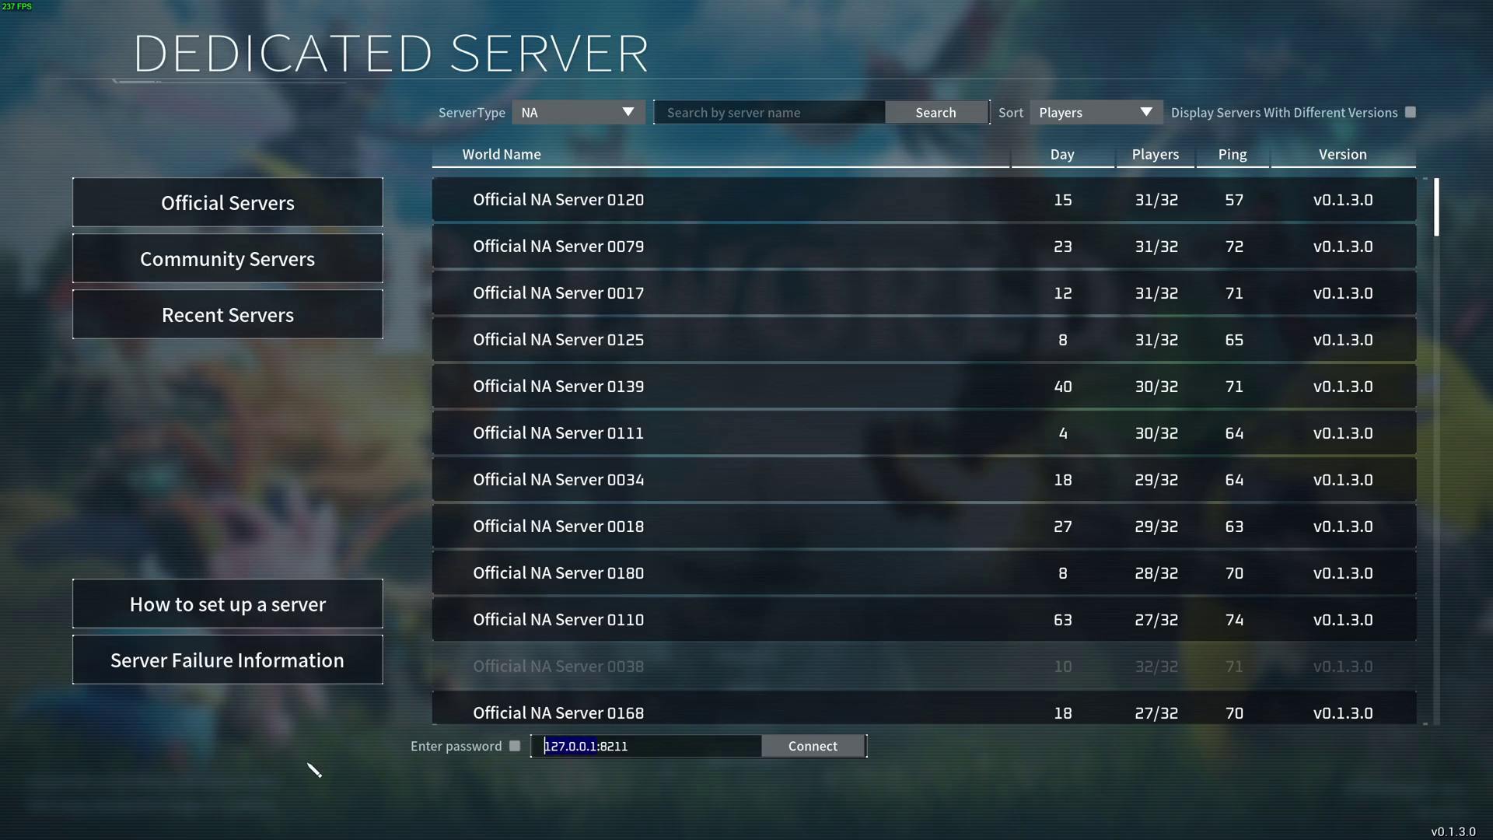